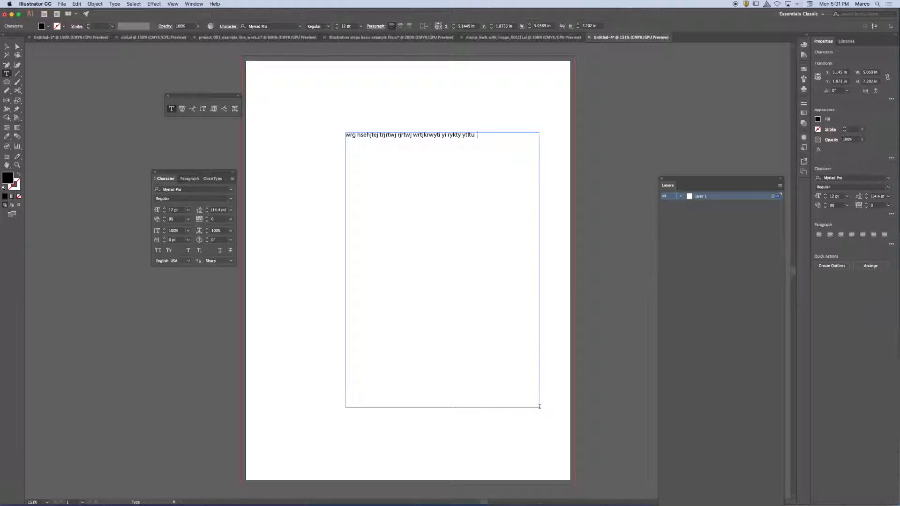
Step: Fill the area text frame with several lines of random filler characters
{"action": "type", "text": "rtul tur r reyk yk t l lk;;l;gi; tyi;;ru lru6 ,tru,"}
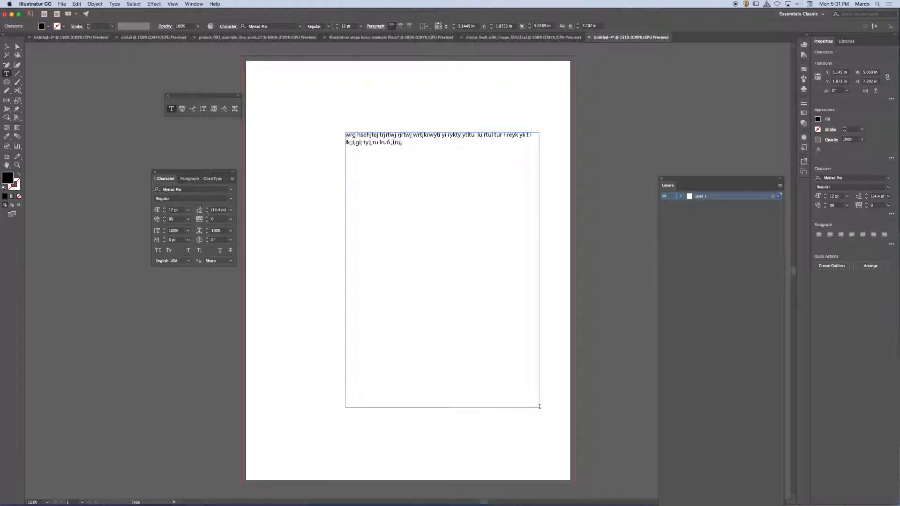
{"action": "type", "text": " dtyk rtkryk rsktu,.iy. iyu/ui.yktdfydtzhj,.puyilujyhg"}
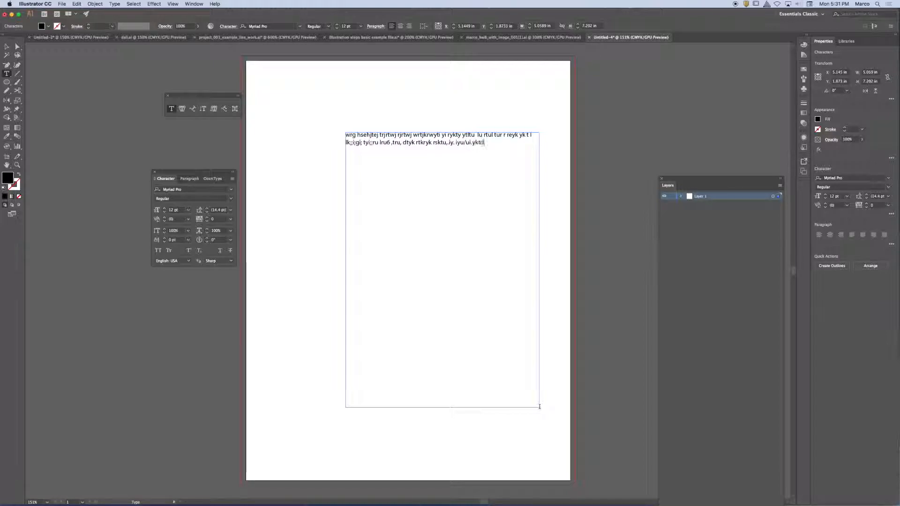
{"action": "type", "text": "eyrntuiylf"}
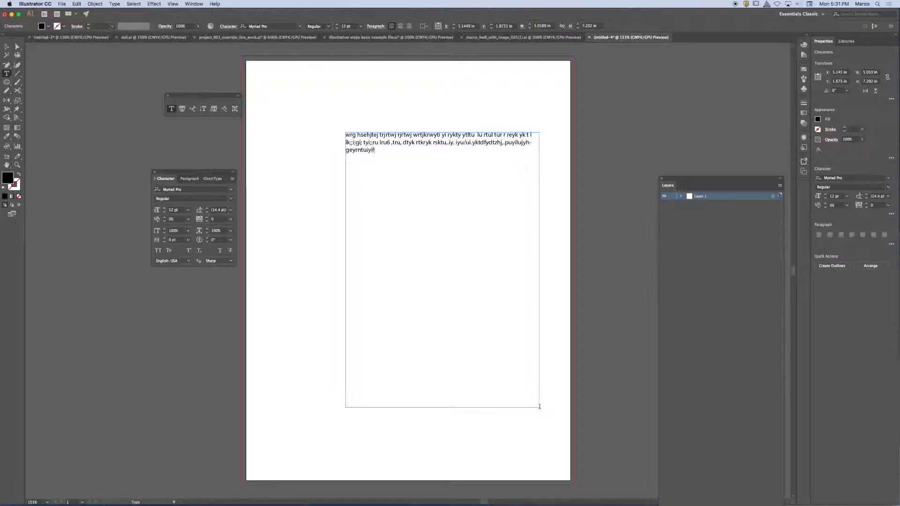
{"action": "type", "text": "ugyfixufygsbnymdtu,ilyf;ptuofyixtudhnxmhfgj,.g"}
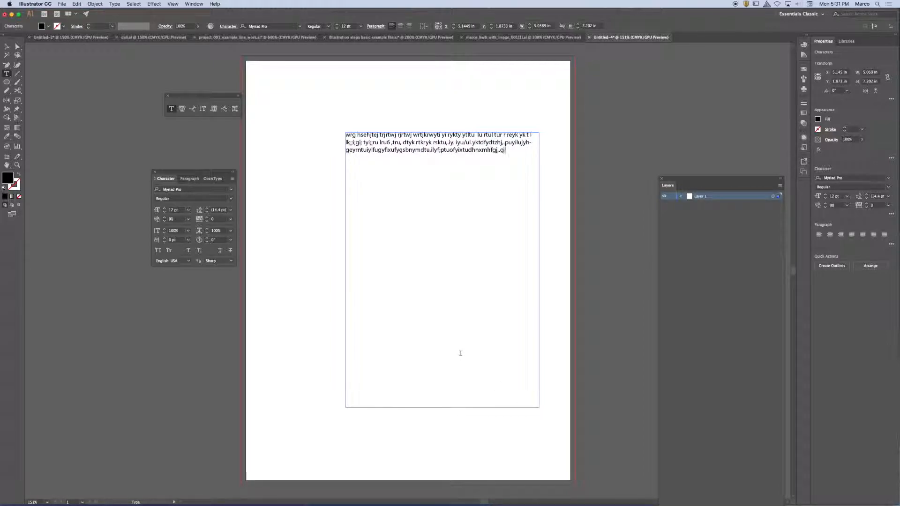
{"action": "type", "text": "/u;yipucofyixtdufhnxgfmh,gj.h/;ipyoutifjgxdh"}
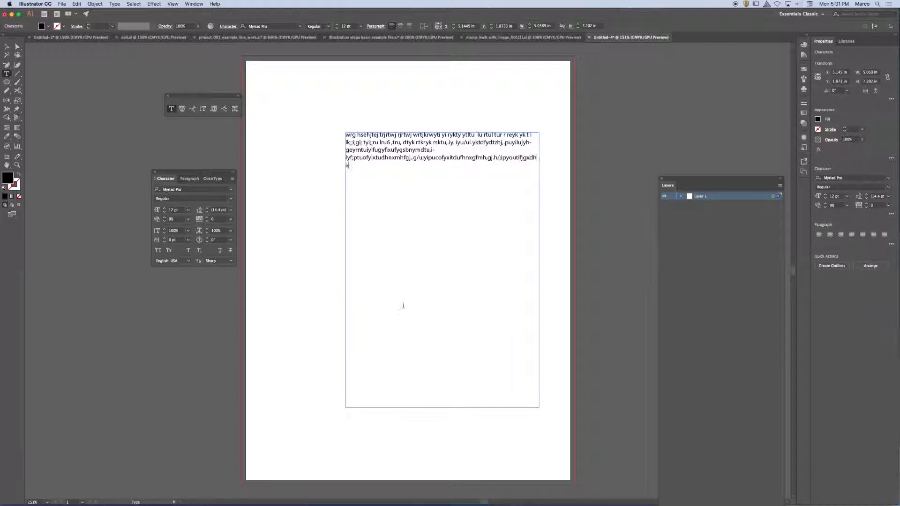
{"action": "type", "text": "x"}
{"action": "left_click", "coordinate": [6, 46]}
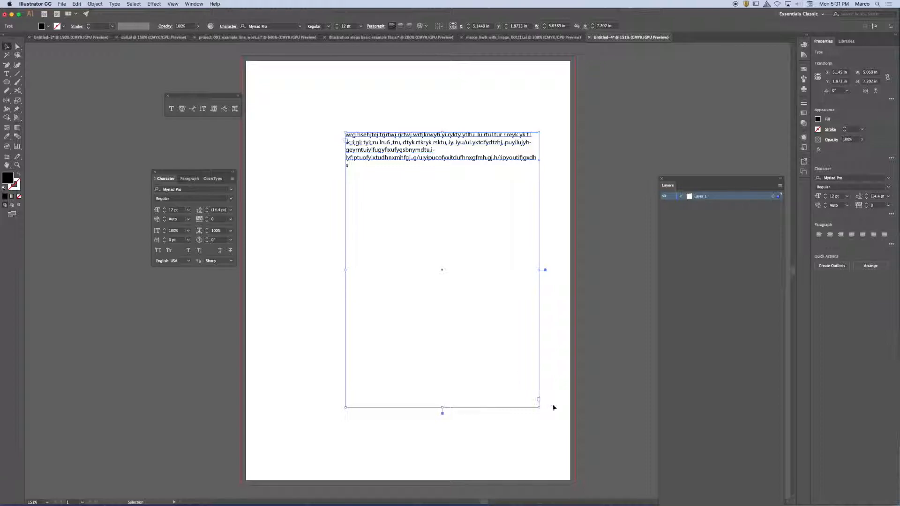
Step: Resize the area text frame to about 2.28 by 6.67 in and move it toward the page's left edge
{"action": "left_click_drag", "start_coordinate": [539, 407], "coordinate": [457, 398]}
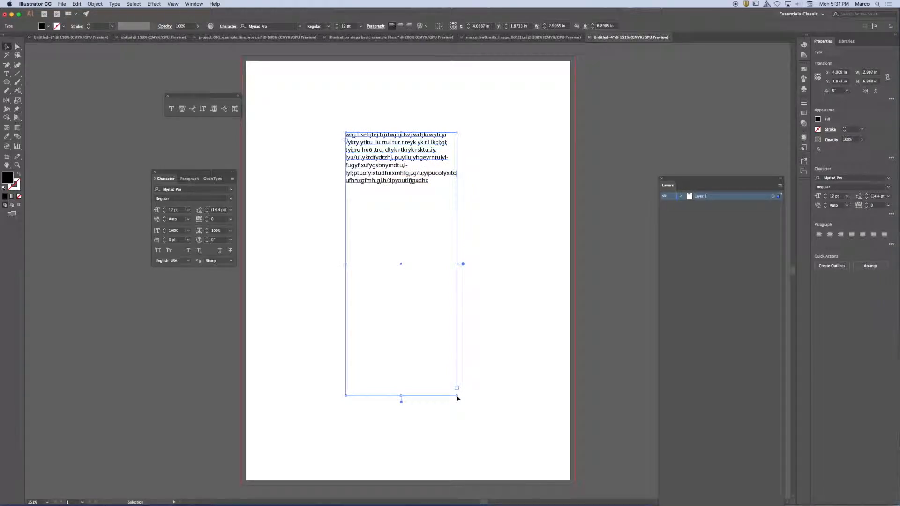
{"action": "left_click_drag", "start_coordinate": [456, 397], "coordinate": [434, 388]}
{"action": "left_click_drag", "start_coordinate": [401, 171], "coordinate": [366, 183]}
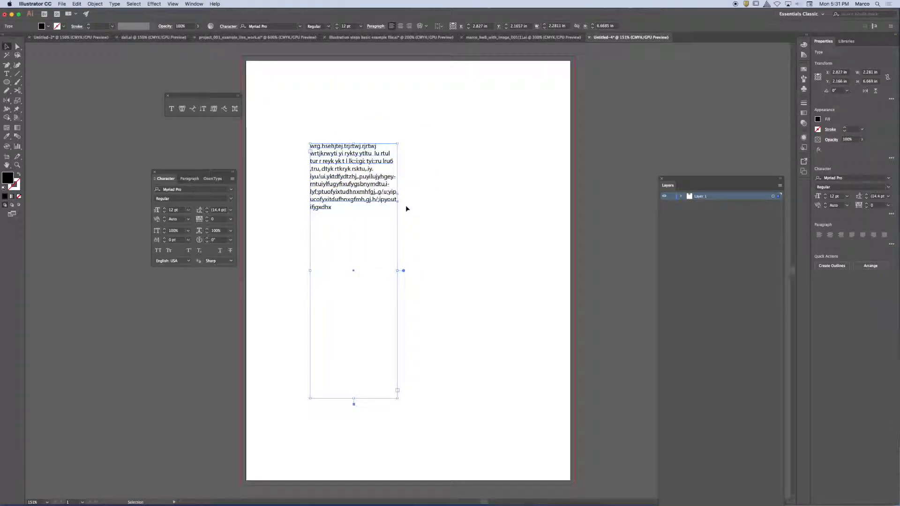
Step: Add a point-type line of random characters above the paragraph and stretch it down the page to about 4.6 in wide
{"action": "key", "text": "t"}
{"action": "left_click", "coordinate": [295, 100]}
{"action": "type", "text": "5vyw5u w5uh w4jw456 kw5kw srhbweb awN b"}
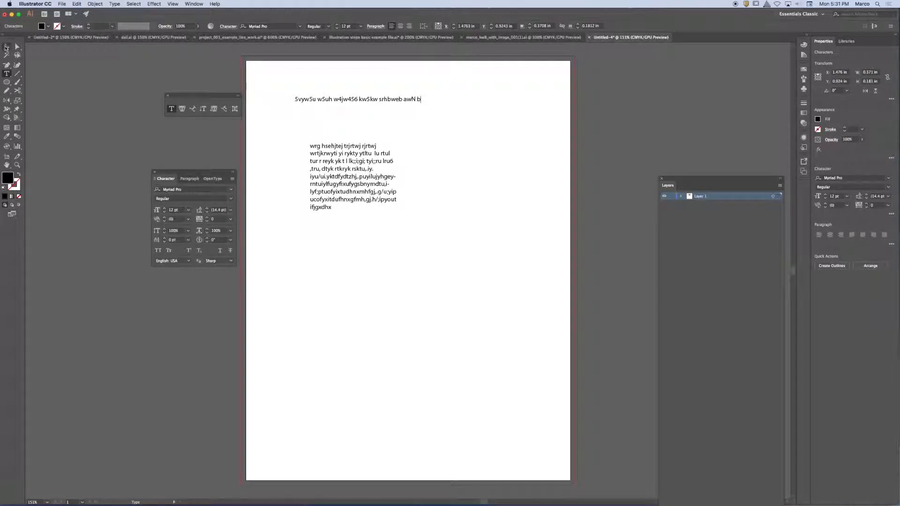
{"action": "left_click", "coordinate": [7, 46]}
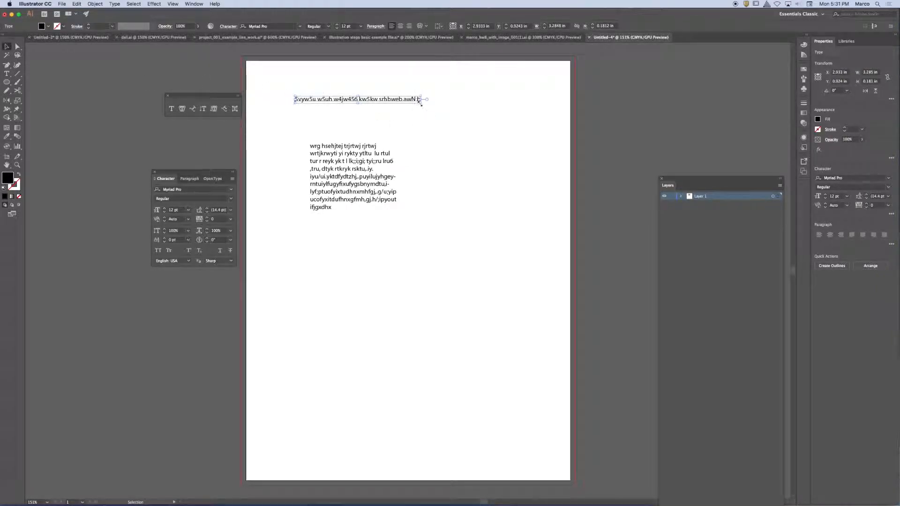
{"action": "left_click_drag", "start_coordinate": [420, 105], "coordinate": [471, 488]}
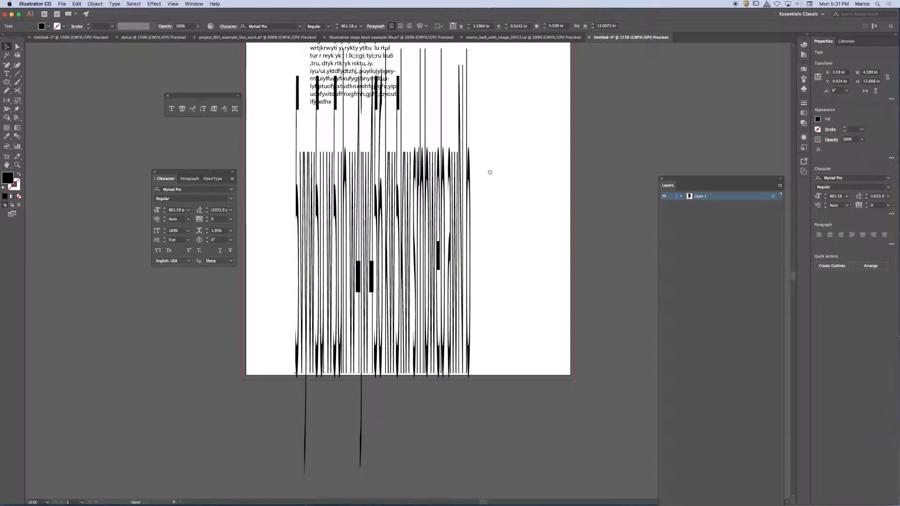
Step: Delete the stretched point-type line and the area text frame from the page
{"action": "left_click_drag", "start_coordinate": [488, 172], "coordinate": [494, 284]}
{"action": "key", "text": "Delete"}
{"action": "left_click", "coordinate": [355, 182]}
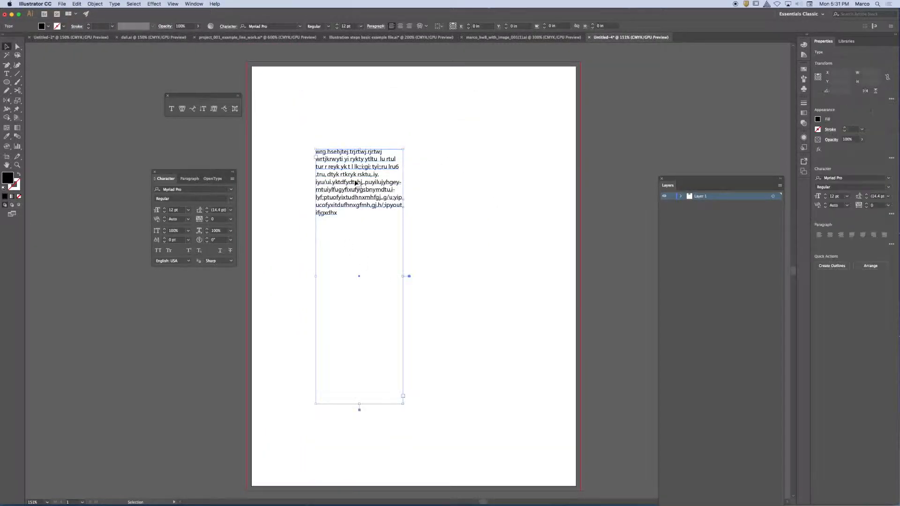
{"action": "key", "text": "Delete"}
Step: Add a short point-type line of random letters near the top of the empty page
{"action": "key", "text": "t"}
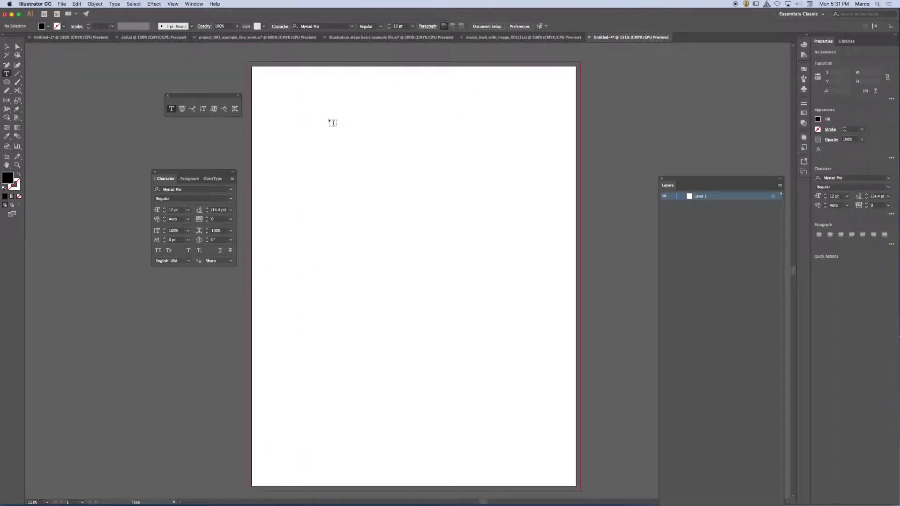
{"action": "left_click", "coordinate": [329, 117]}
{"action": "type", "text": "grh fdr krdyk rsyk"}
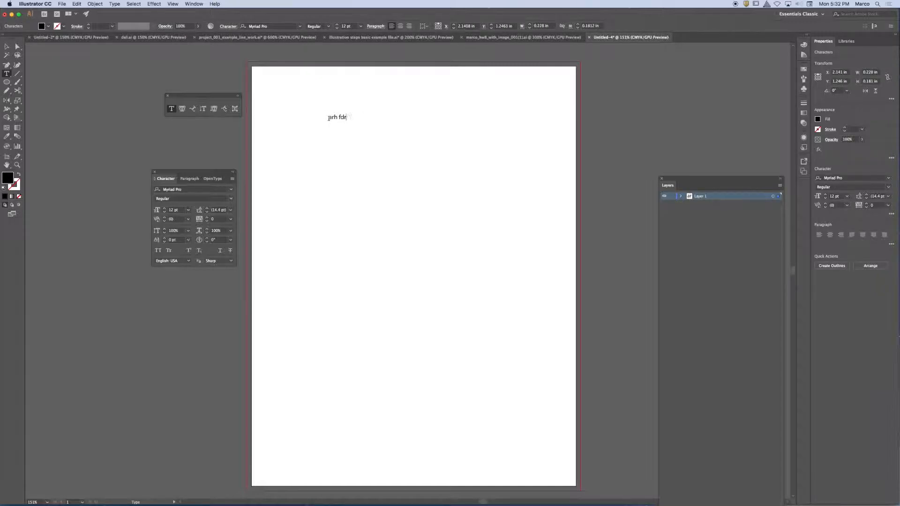
{"action": "type", "text": "tyl dlul d"}
Step: Stretch the point-type line to about 3.5 by 4 in and delete it
{"action": "left_click", "coordinate": [6, 47]}
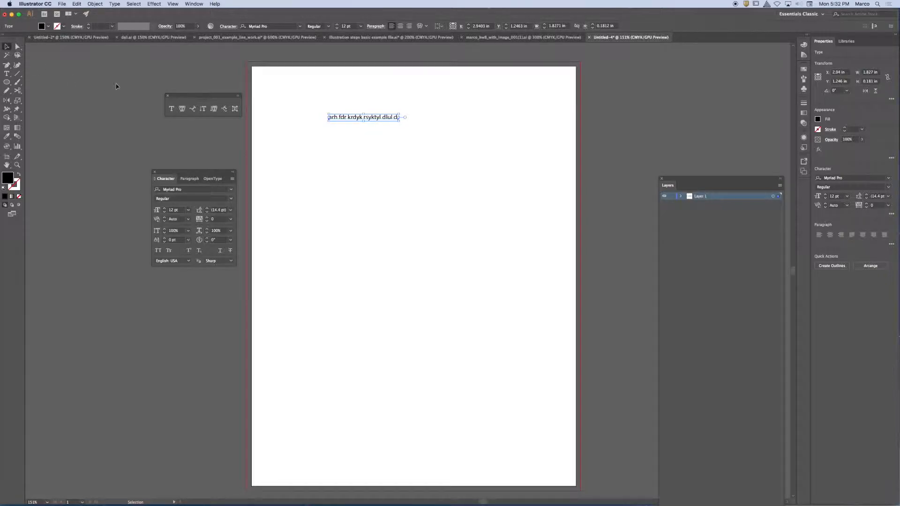
{"action": "left_click_drag", "start_coordinate": [399, 121], "coordinate": [462, 266]}
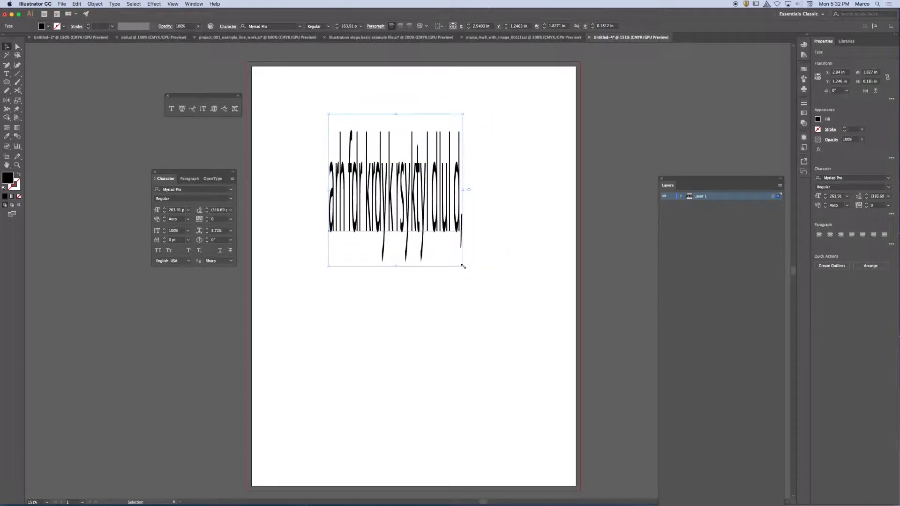
{"action": "key", "text": "Delete"}
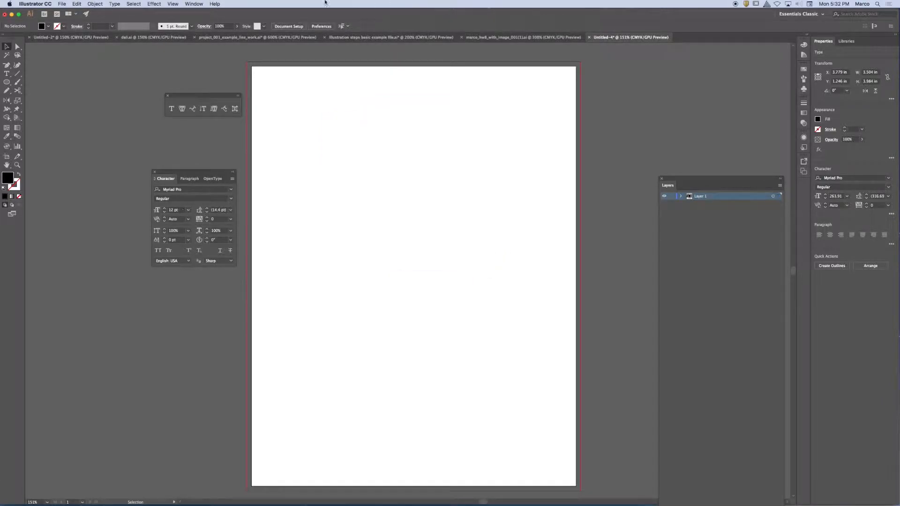
Step: Create an area text frame about 2.75 by 4.44 in with placeholder text and widen it to about 4.46 in
{"action": "left_click", "coordinate": [171, 109]}
{"action": "left_click_drag", "start_coordinate": [303, 105], "coordinate": [409, 275]}
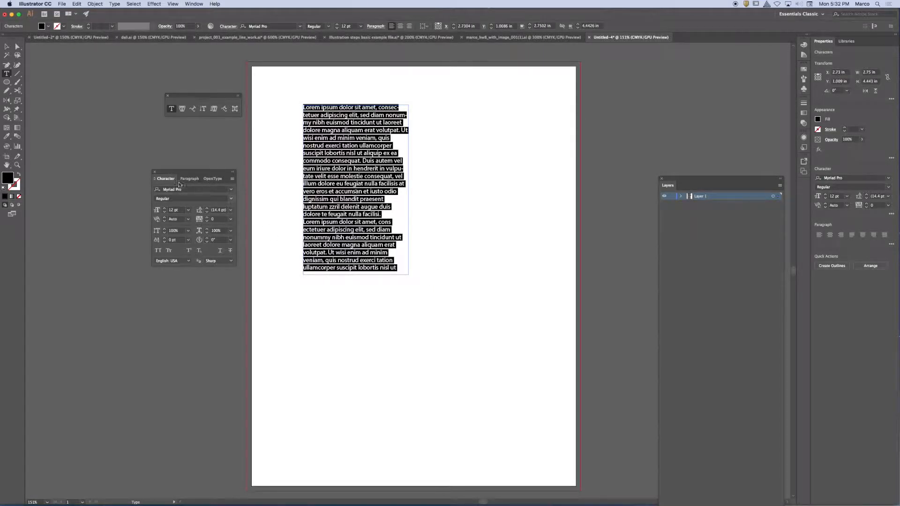
{"action": "left_click", "coordinate": [6, 47]}
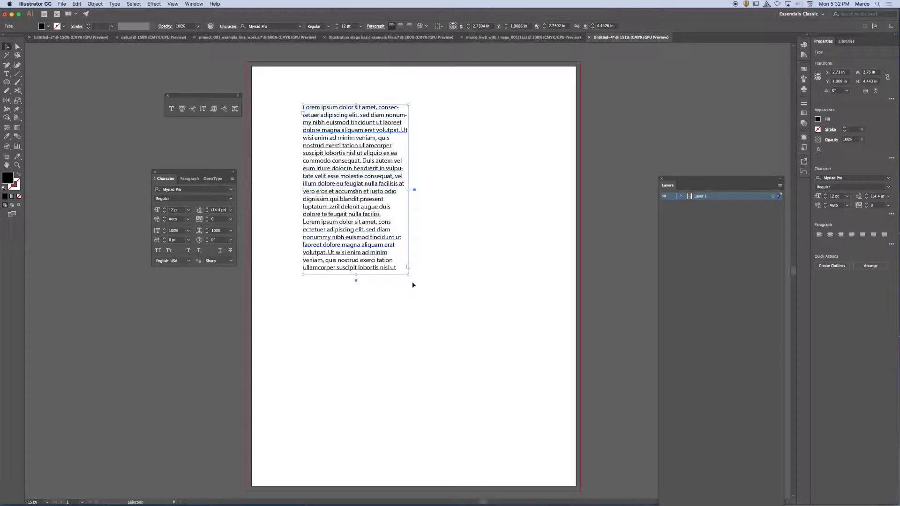
{"action": "left_click_drag", "start_coordinate": [409, 276], "coordinate": [499, 296]}
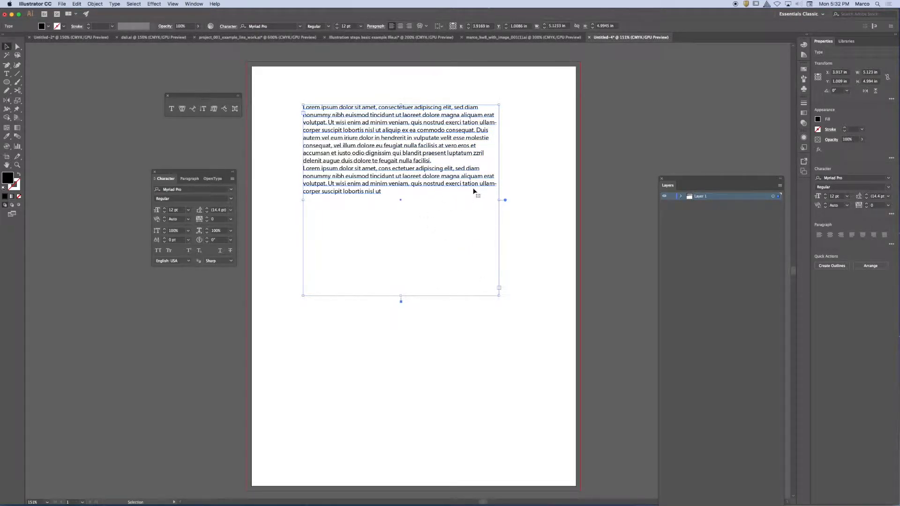
{"action": "left_click_drag", "start_coordinate": [500, 297], "coordinate": [475, 305]}
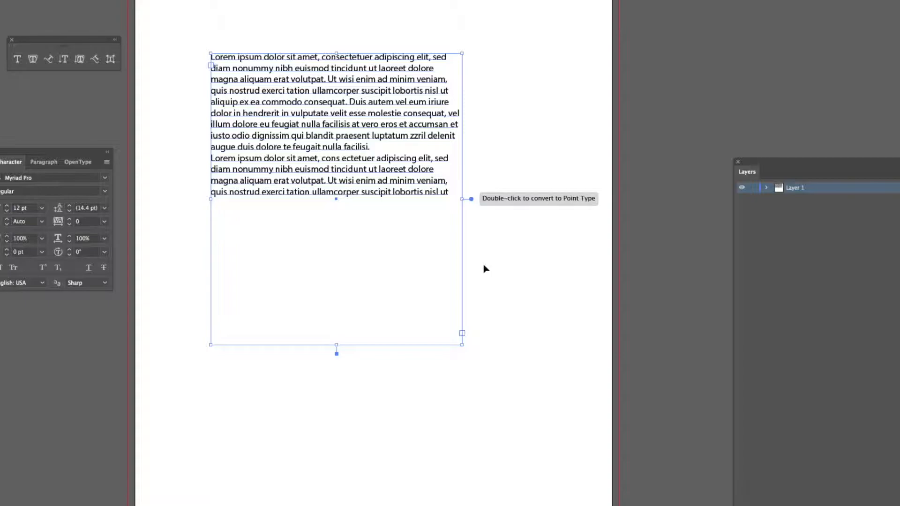
Step: Toggle the placeholder paragraph between area and point type, lengthening its area frame in between and ending on point type
{"action": "double_click", "coordinate": [472, 200]}
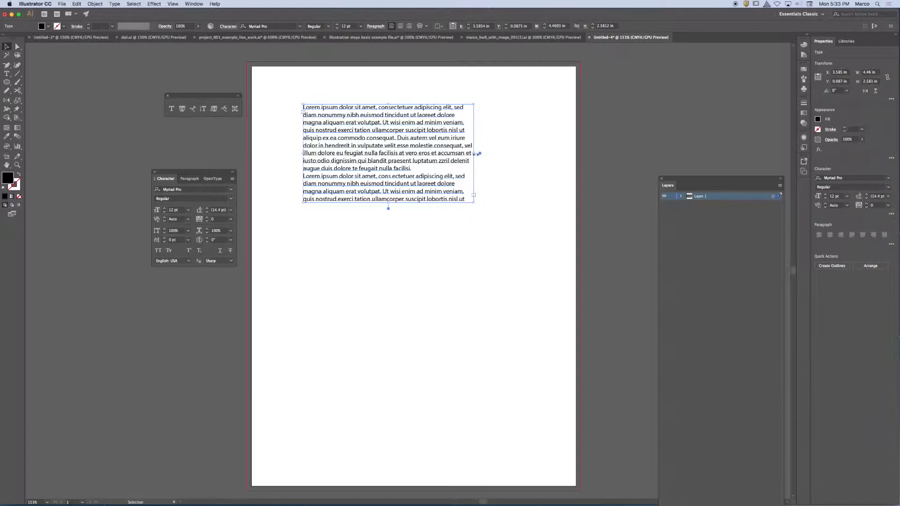
{"action": "left_click_drag", "start_coordinate": [474, 203], "coordinate": [474, 233]}
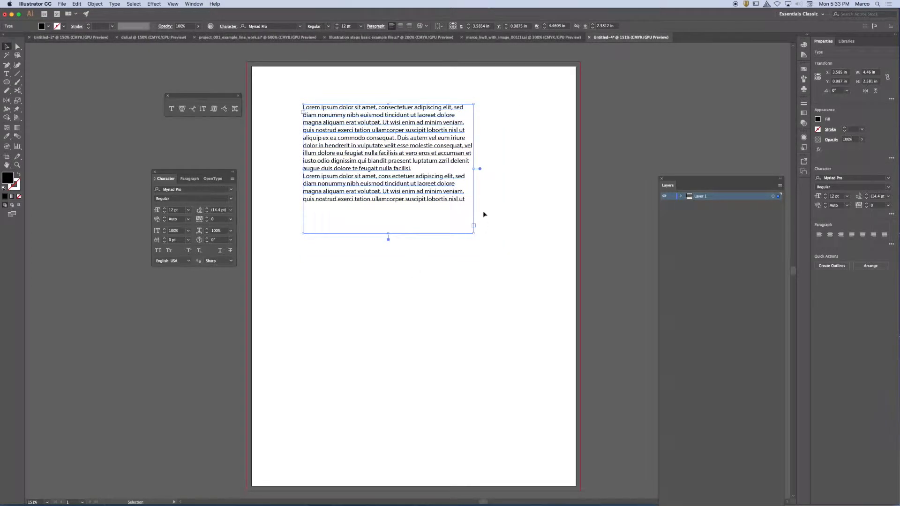
{"action": "double_click", "coordinate": [481, 168]}
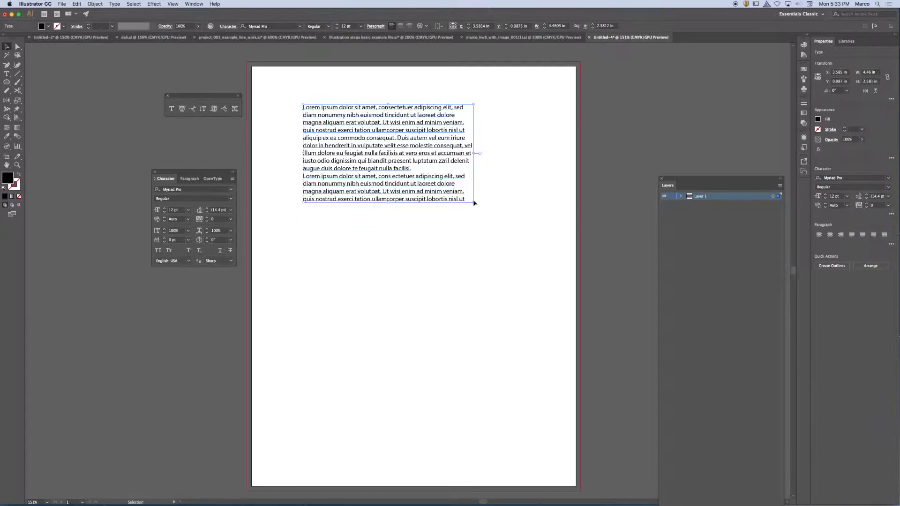
Step: Stretch the point-type paragraph to about 3.87 by 10 in and delete it
{"action": "left_click_drag", "start_coordinate": [474, 203], "coordinate": [454, 489]}
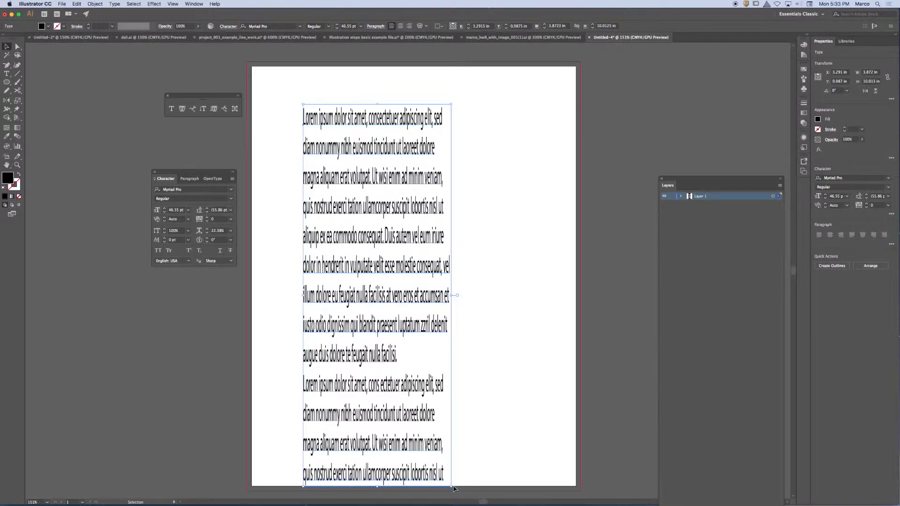
{"action": "key", "text": "Delete"}
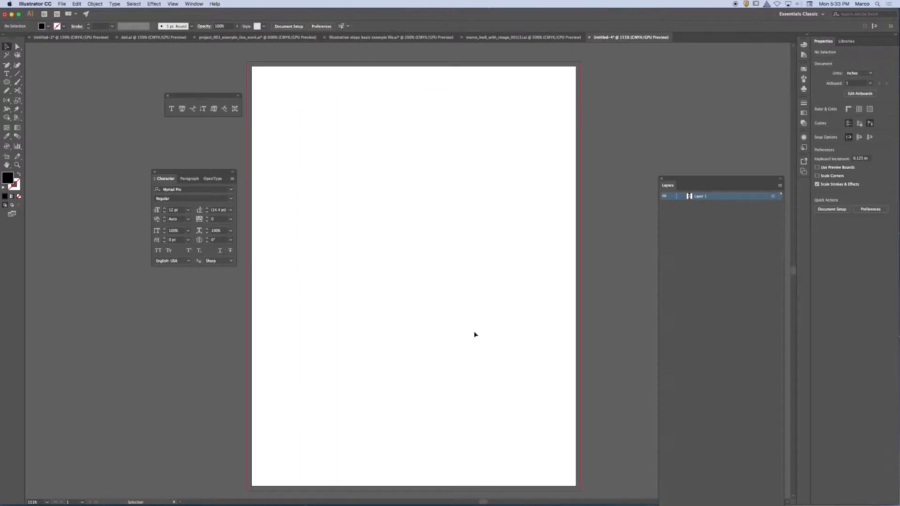
Step: Add the letter A as point type in the page's upper left area and scale it up as a large letter
{"action": "left_click", "coordinate": [171, 108]}
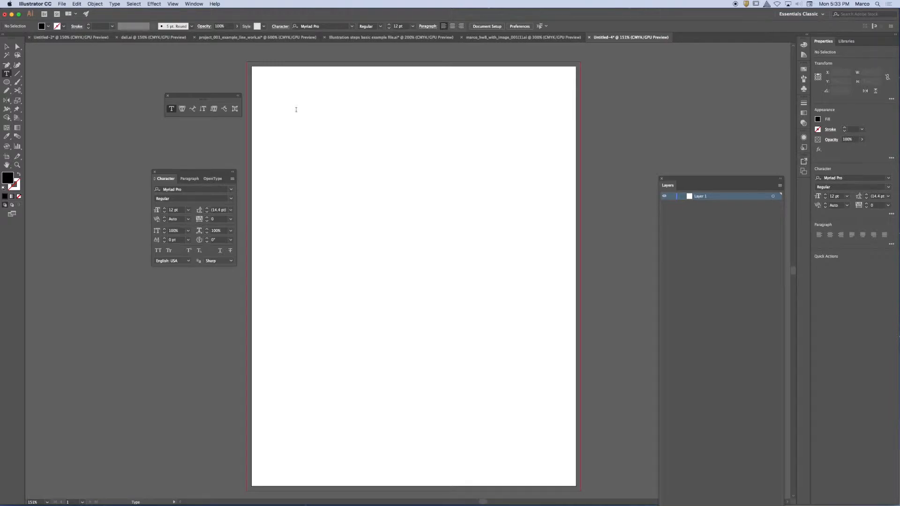
{"action": "left_click", "coordinate": [297, 110]}
{"action": "type", "text": "A"}
{"action": "key", "text": "Escape"}
{"action": "left_click_drag", "start_coordinate": [302, 113], "coordinate": [330, 180]}
Step: Add the letter B as separate point type, enlarged to about 146 pt and overlapping the lower right of the A
{"action": "left_click", "coordinate": [172, 109]}
{"action": "left_click", "coordinate": [409, 159]}
{"action": "type", "text": "B"}
{"action": "key", "text": "Escape"}
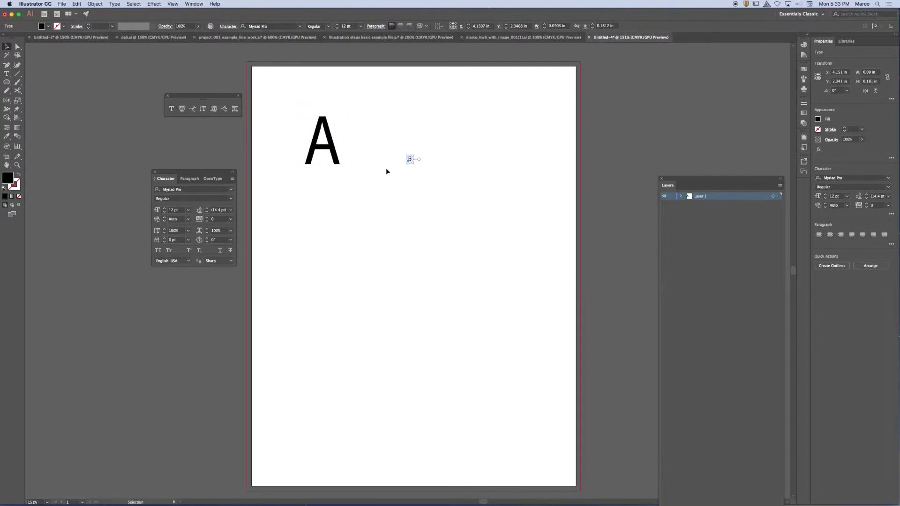
{"action": "left_click_drag", "start_coordinate": [414, 163], "coordinate": [351, 197]}
Step: Add the letter C as separate point type, enlarge it proportionally to about 176 pt, and place it overlapping the lower part of the B
{"action": "left_click", "coordinate": [172, 109]}
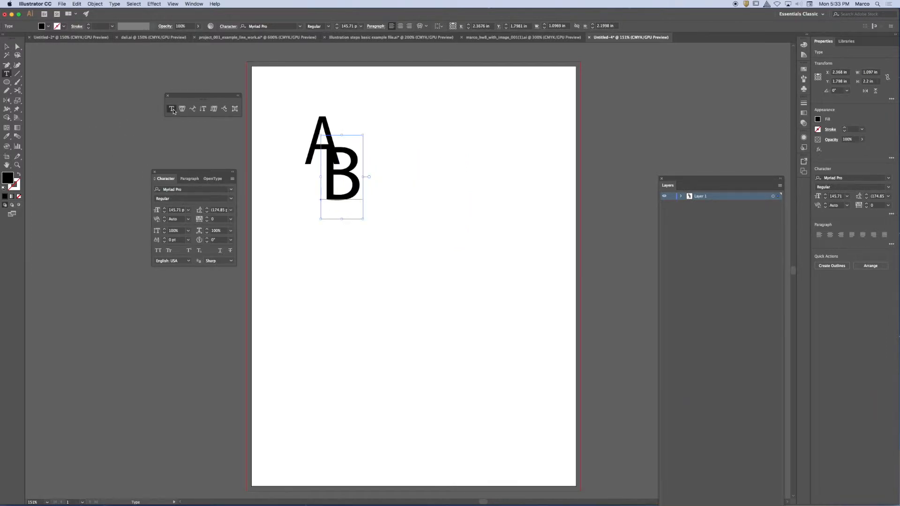
{"action": "left_click", "coordinate": [412, 143]}
{"action": "key", "text": "BackSpace"}
{"action": "left_click", "coordinate": [7, 47]}
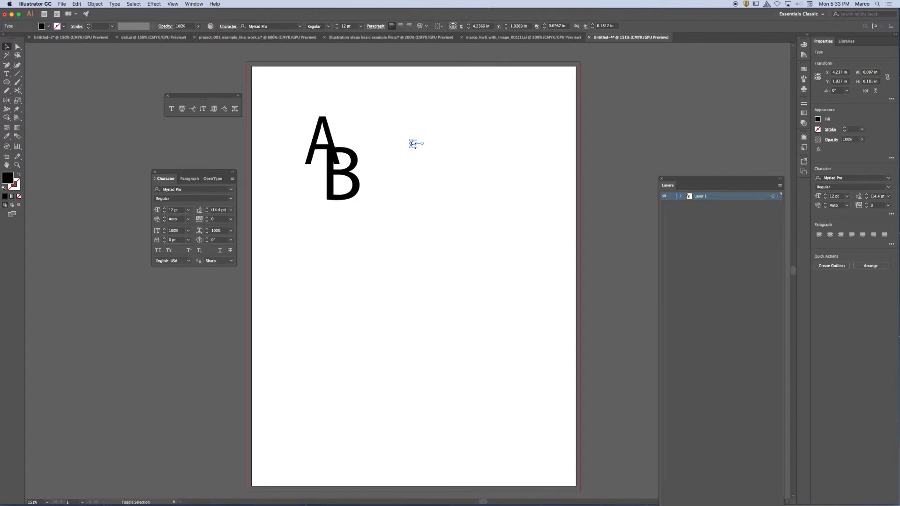
{"action": "left_click_drag", "start_coordinate": [415, 145], "coordinate": [475, 210]}
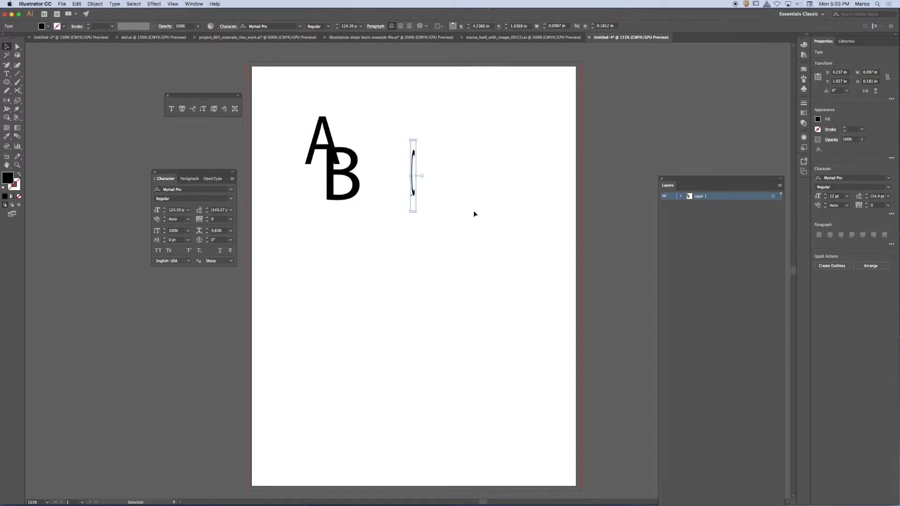
{"action": "key", "text": "super+z"}
{"action": "left_click_drag", "start_coordinate": [416, 147], "coordinate": [479, 242]}
{"action": "left_click_drag", "start_coordinate": [438, 210], "coordinate": [350, 236]}
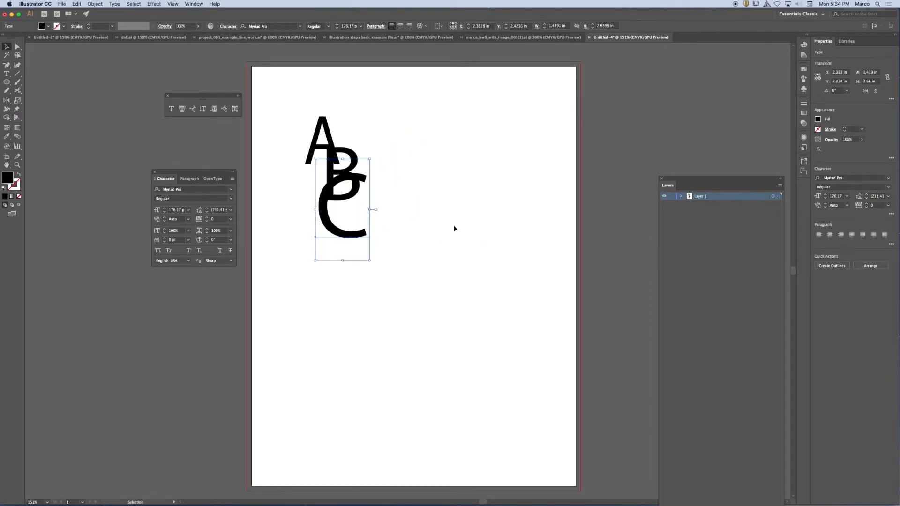
{"action": "left_click", "coordinate": [455, 227]}
Step: Draw an area text frame about 3.11 by 3.81 in beside the letters and delete it
{"action": "key", "text": "t"}
{"action": "left_click_drag", "start_coordinate": [411, 109], "coordinate": [530, 254]}
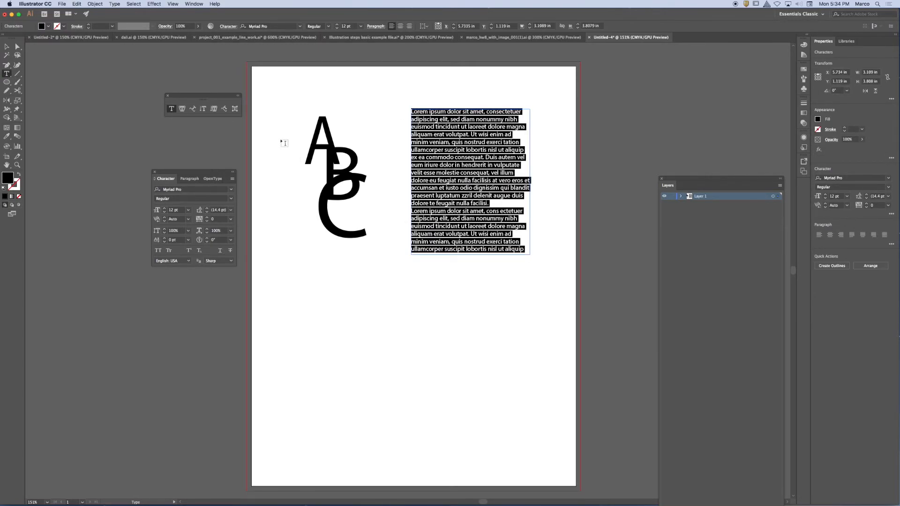
{"action": "left_click", "coordinate": [7, 46]}
{"action": "left_click_drag", "start_coordinate": [486, 148], "coordinate": [446, 162]}
{"action": "key", "text": "Delete"}
Step: Select the overlapping letters A, B and C together
{"action": "left_click_drag", "start_coordinate": [299, 114], "coordinate": [396, 267]}
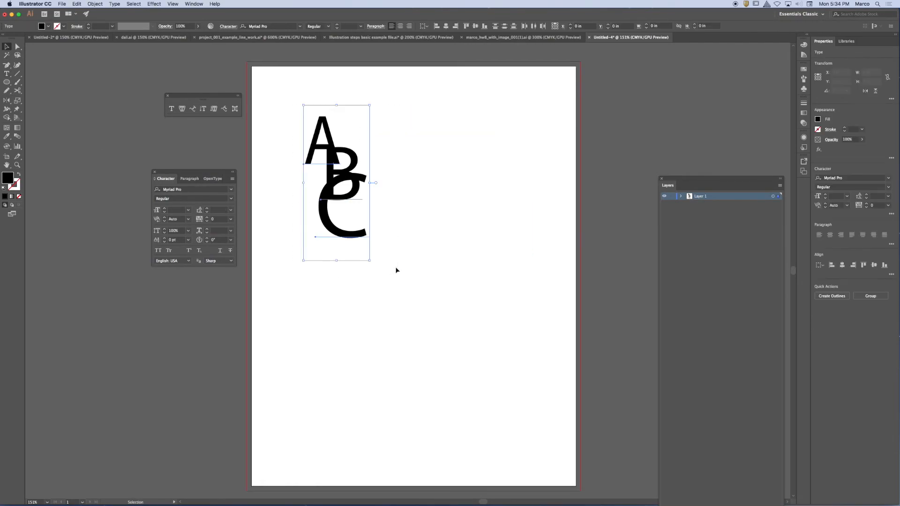